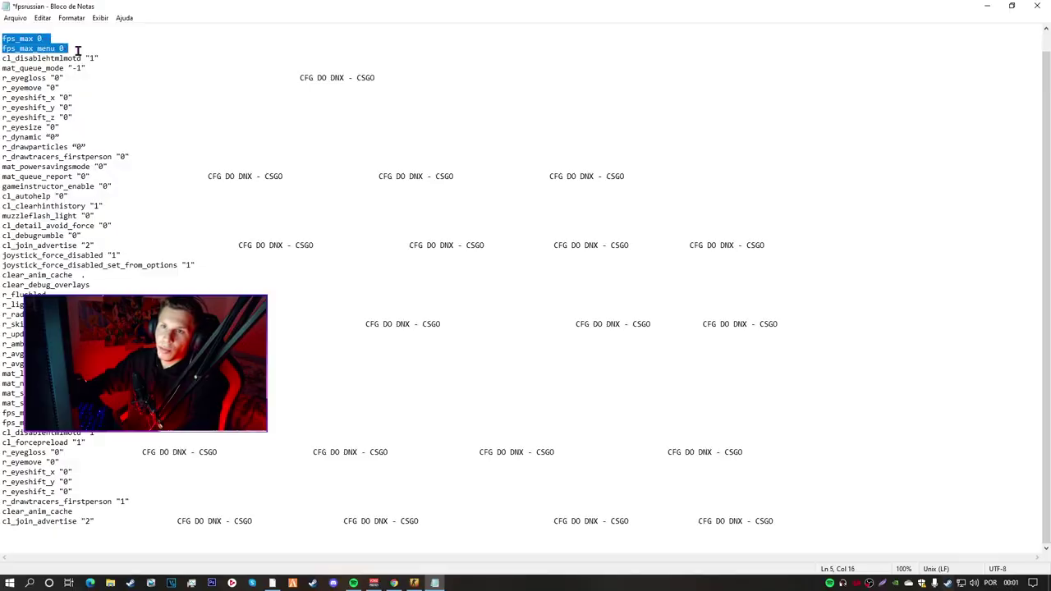
# Step: Review the console commands in the fpsrussian config file
pyautogui.moveTo(78, 51); pyautogui.dragTo(270, 235)
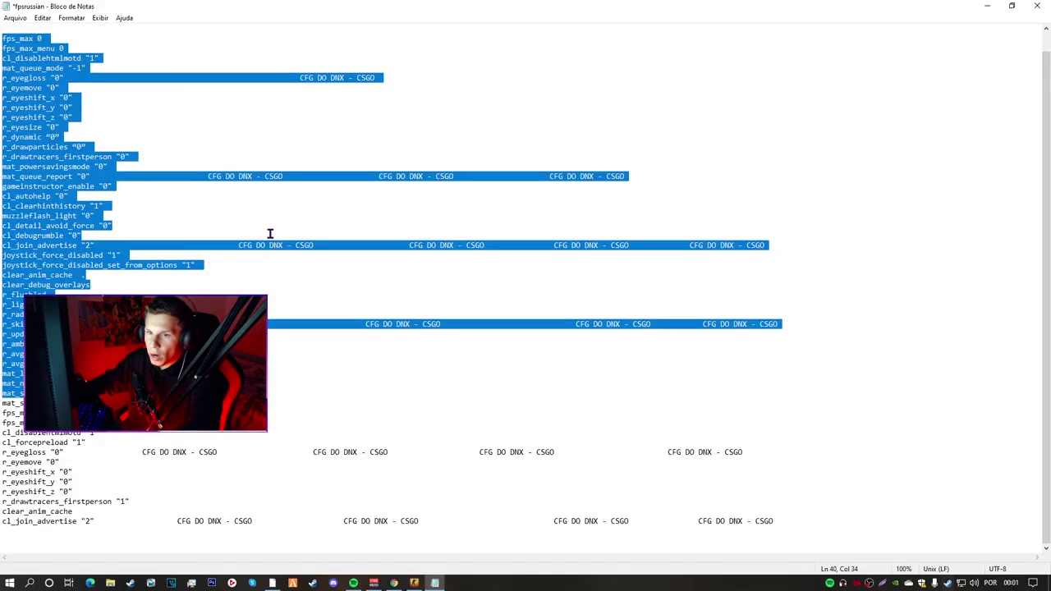
pyautogui.click(344, 181)
pyautogui.moveTo(343, 182); pyautogui.dragTo(478, 194)
pyautogui.click(159, 207)
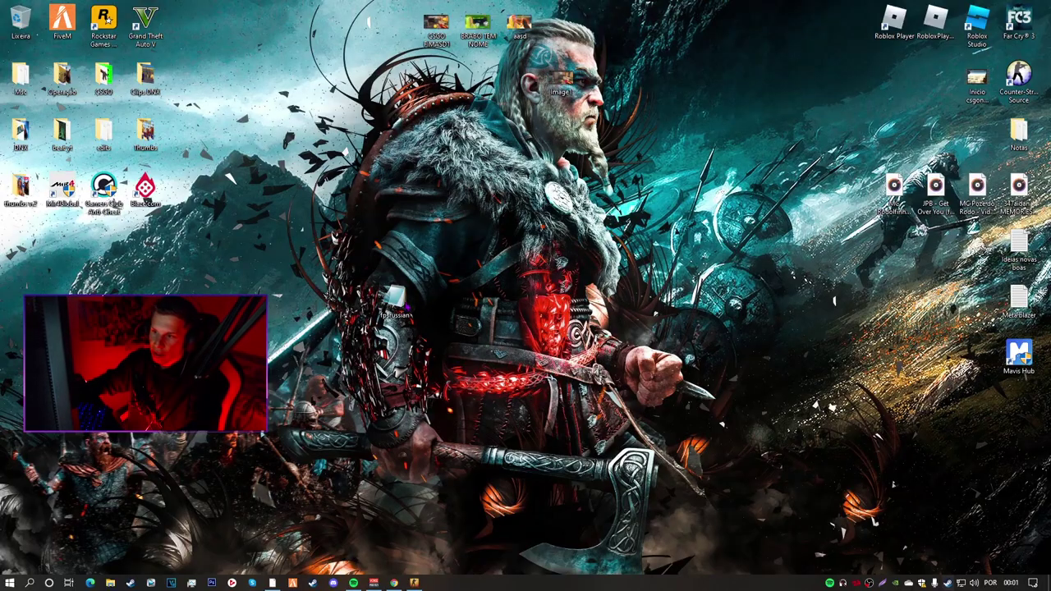
# Step: Reposition the fpsrussian CFG file on the desktop and copy it
pyautogui.moveTo(396, 294); pyautogui.dragTo(814, 283)
pyautogui.rightClick(813, 257)
pyautogui.click(774, 244)
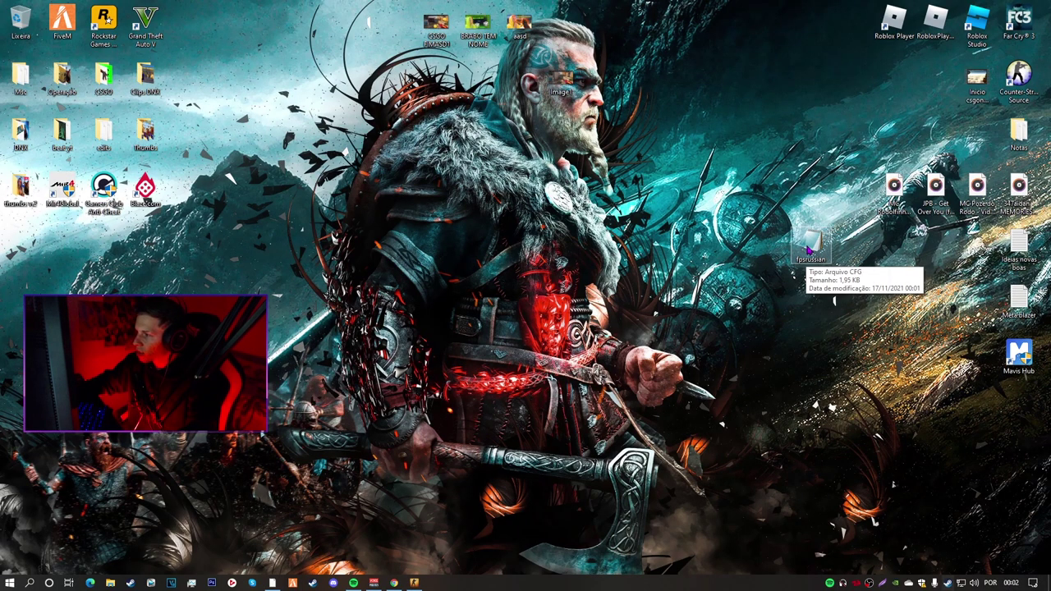
pyautogui.rightClick(810, 243)
pyautogui.click(838, 446)
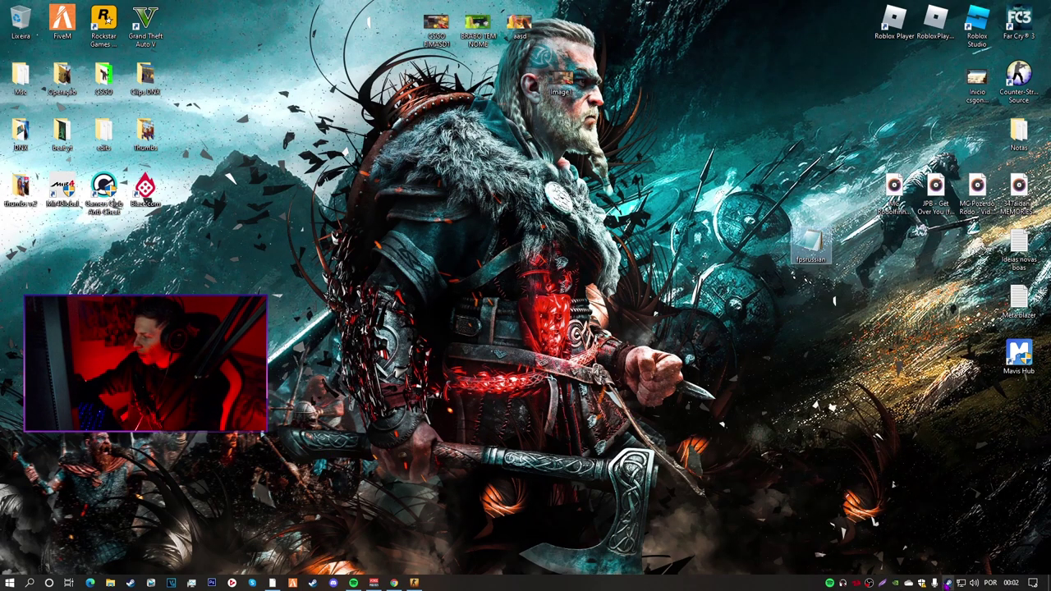
# Step: Switch to Steam and open the installation folder of Counter-Strike: Global Offensive from the game's local files properties
pyautogui.doubleClick(946, 583)
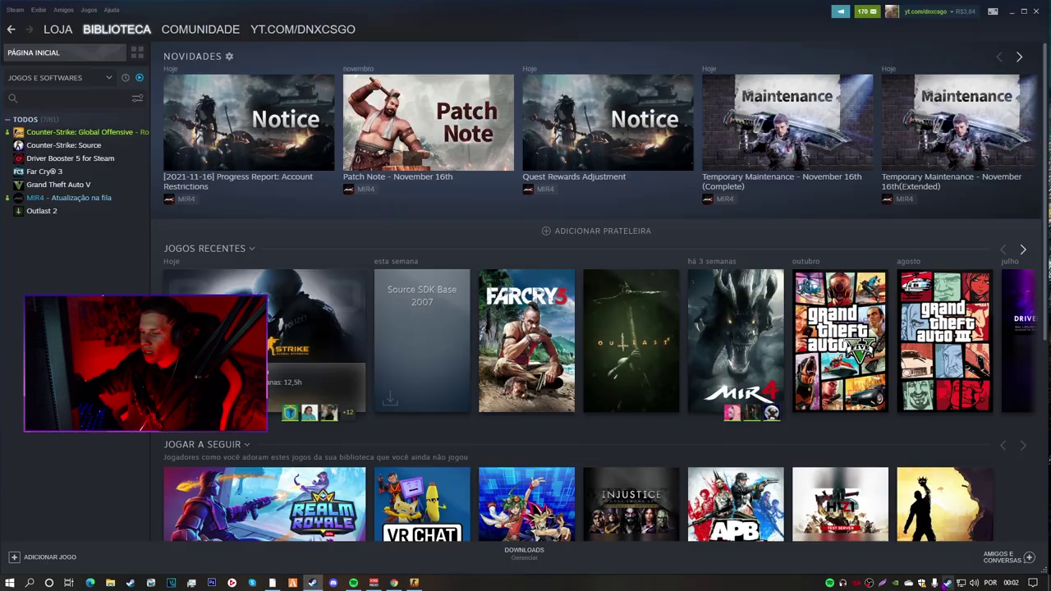
pyautogui.rightClick(79, 135)
pyautogui.click(102, 202)
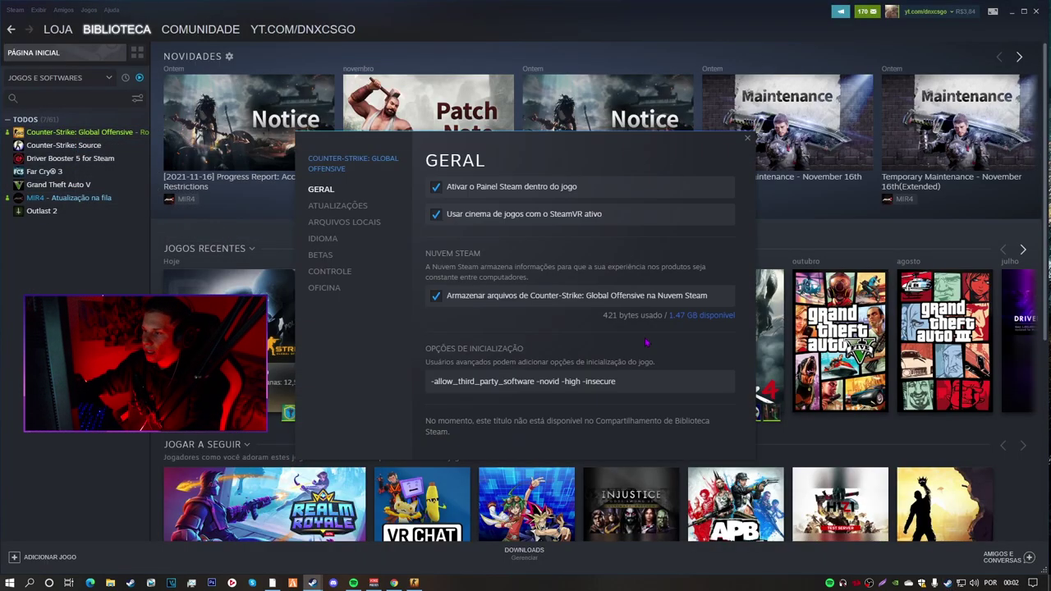
pyautogui.click(349, 223)
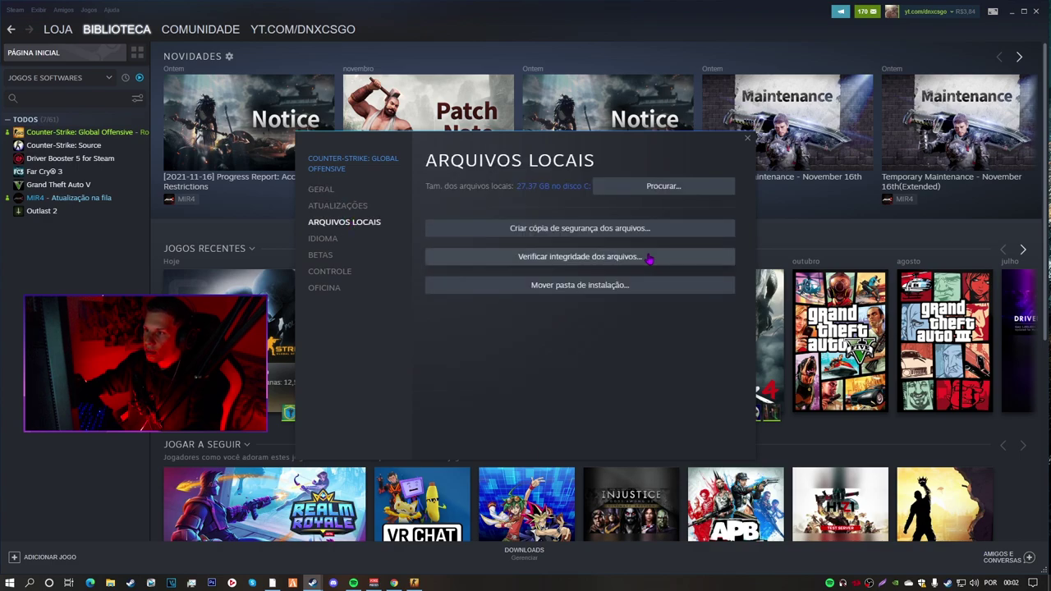
pyautogui.click(110, 583)
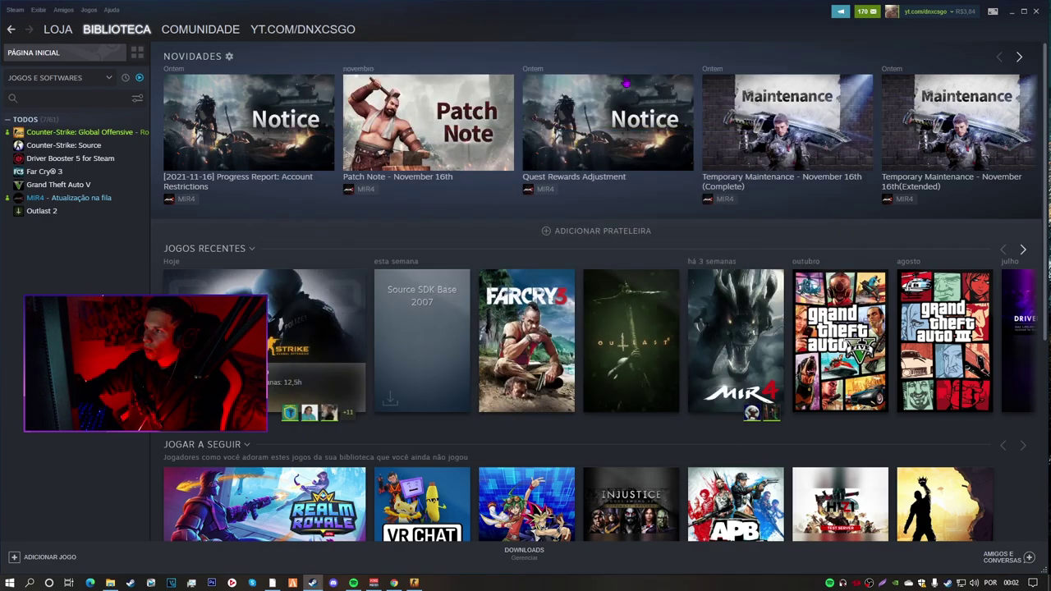
pyautogui.click(106, 582)
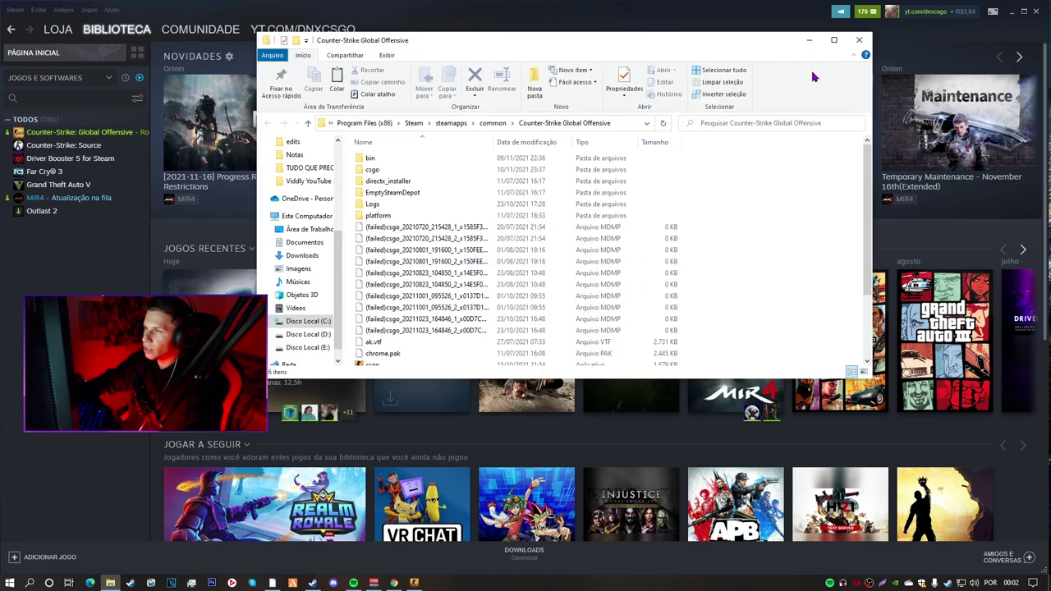
pyautogui.click(859, 40)
pyautogui.click(110, 583)
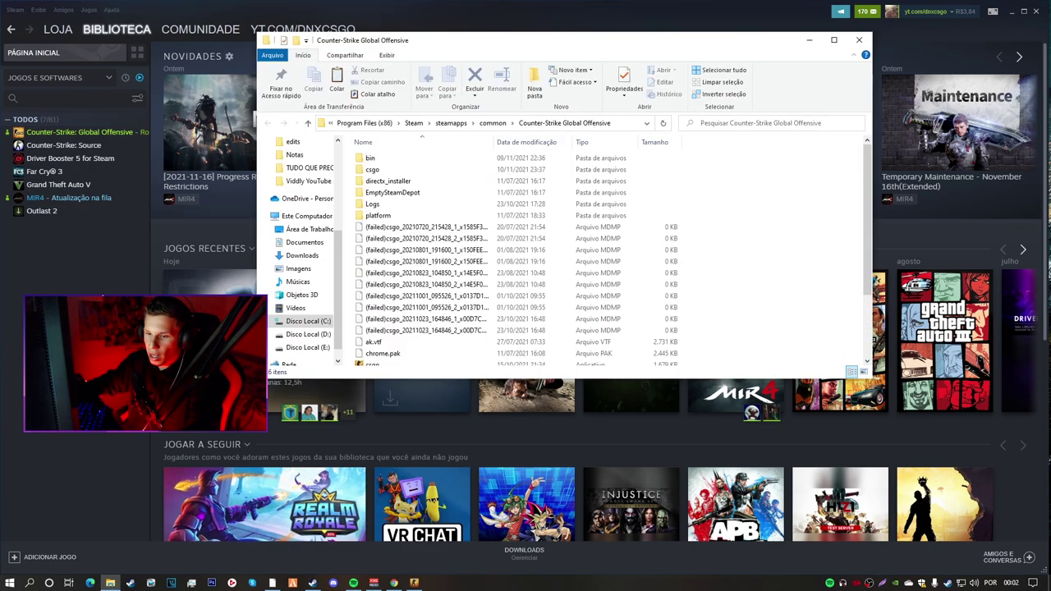
# Step: Paste the copied fpsrussian config file into the game's csgo/cfg folder
pyautogui.doubleClick(371, 169)
pyautogui.doubleClick(393, 181)
pyautogui.scroll(-15, 711, 263)
pyautogui.hotkey('ctrl', 'v')
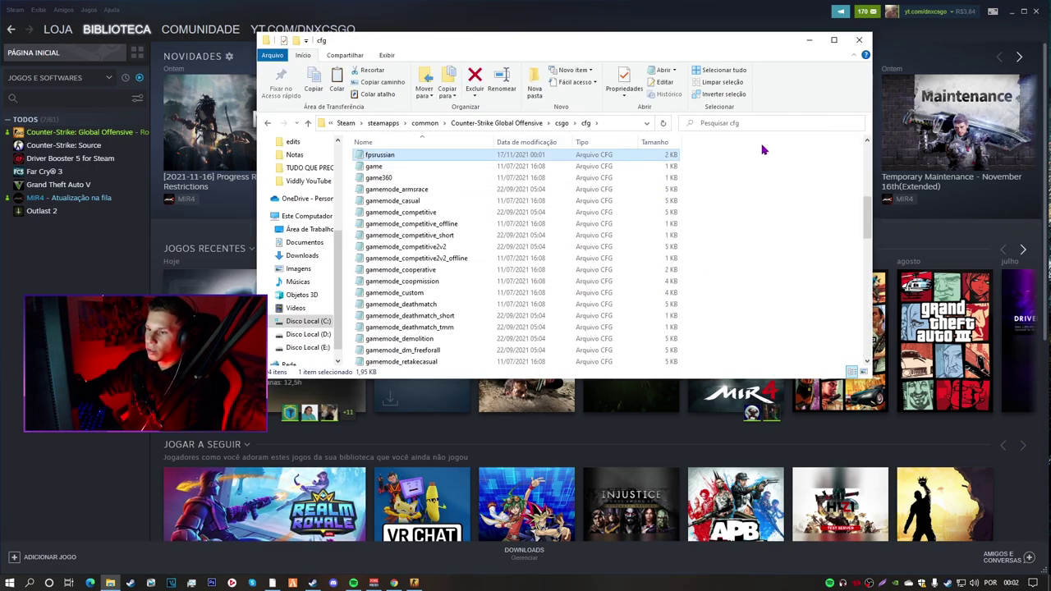
pyautogui.rightClick(385, 160)
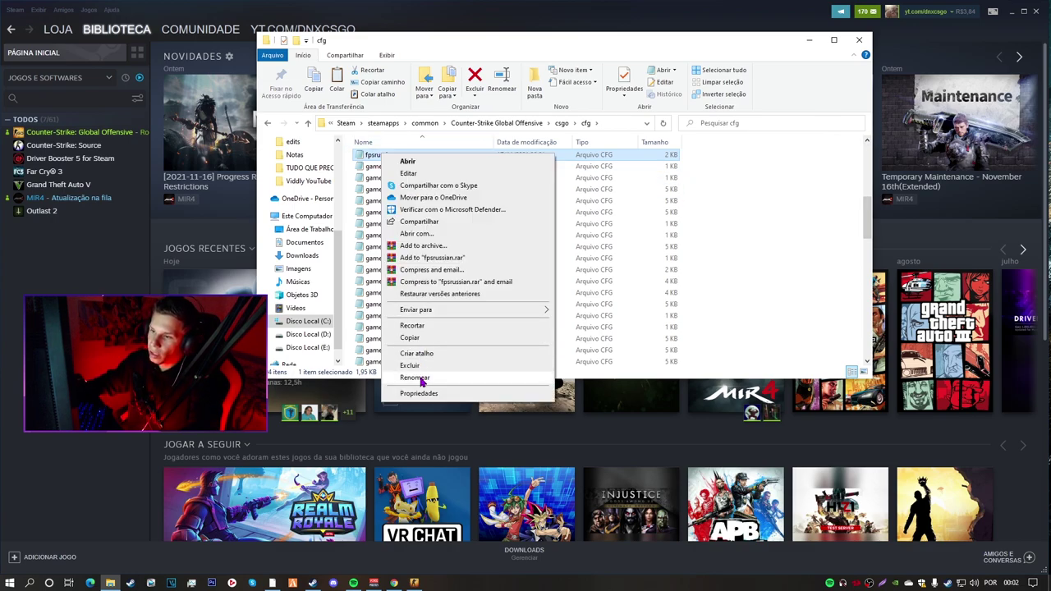
pyautogui.click(417, 375)
pyautogui.rightClick(377, 154)
pyautogui.press('Escape')
pyautogui.click(534, 166)
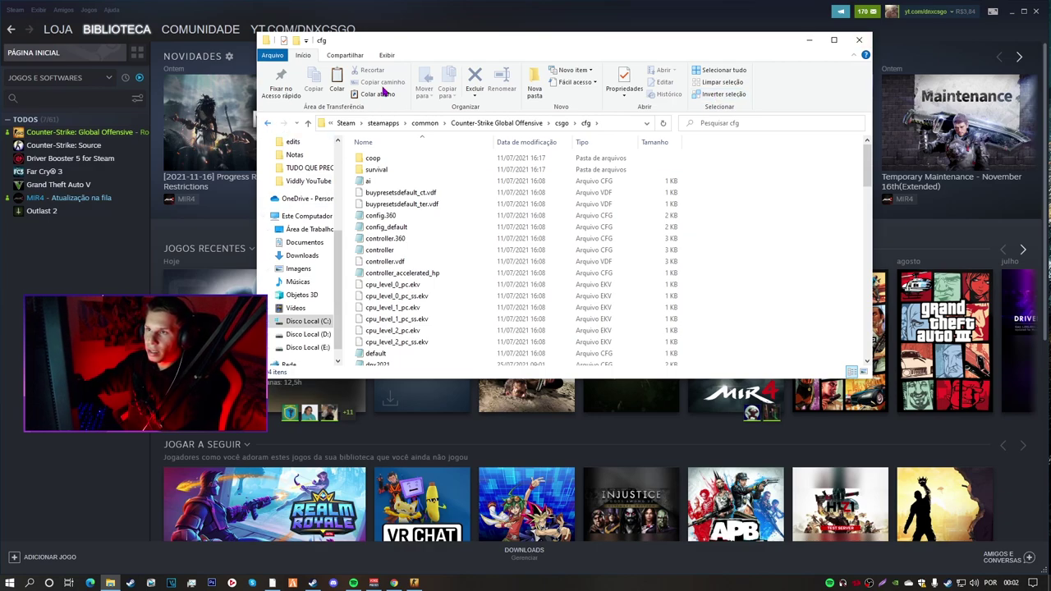
# Step: Go back to the csgo folder and open the workshop folder inside maps
pyautogui.click(833, 39)
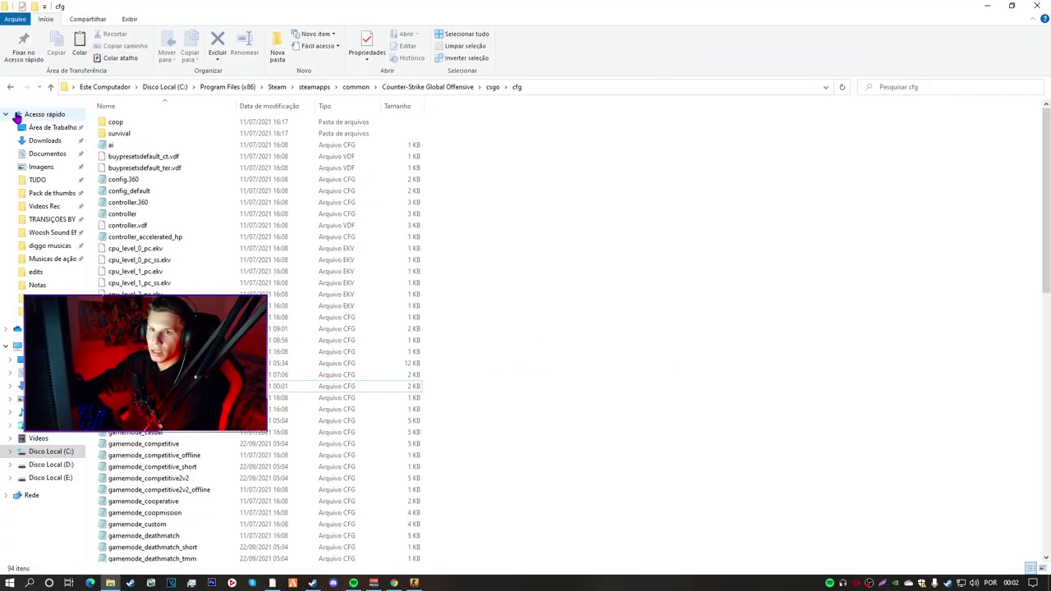
pyautogui.doubleClick(381, 12)
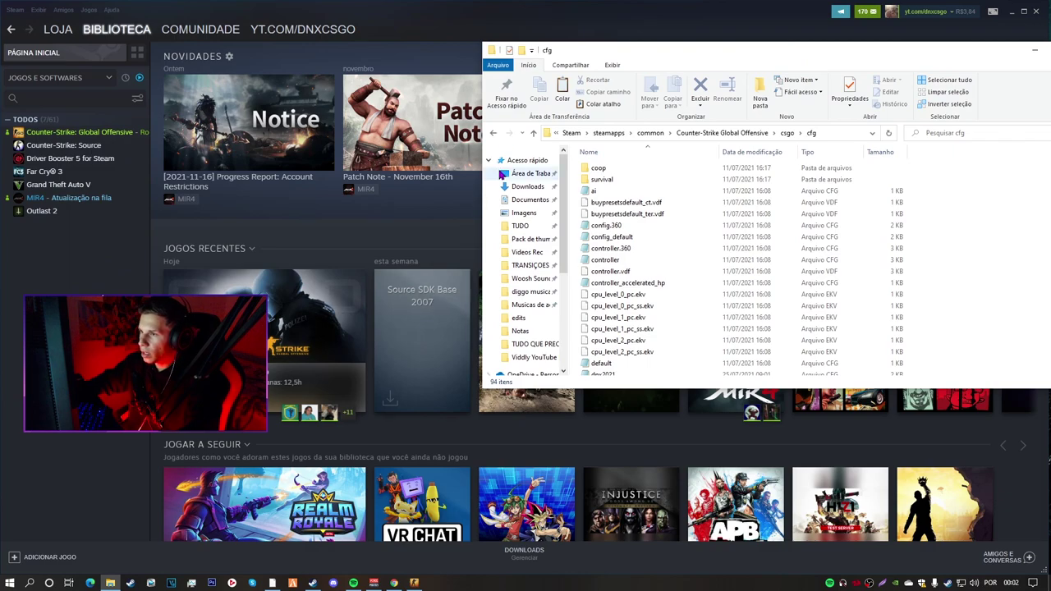
pyautogui.click(493, 135)
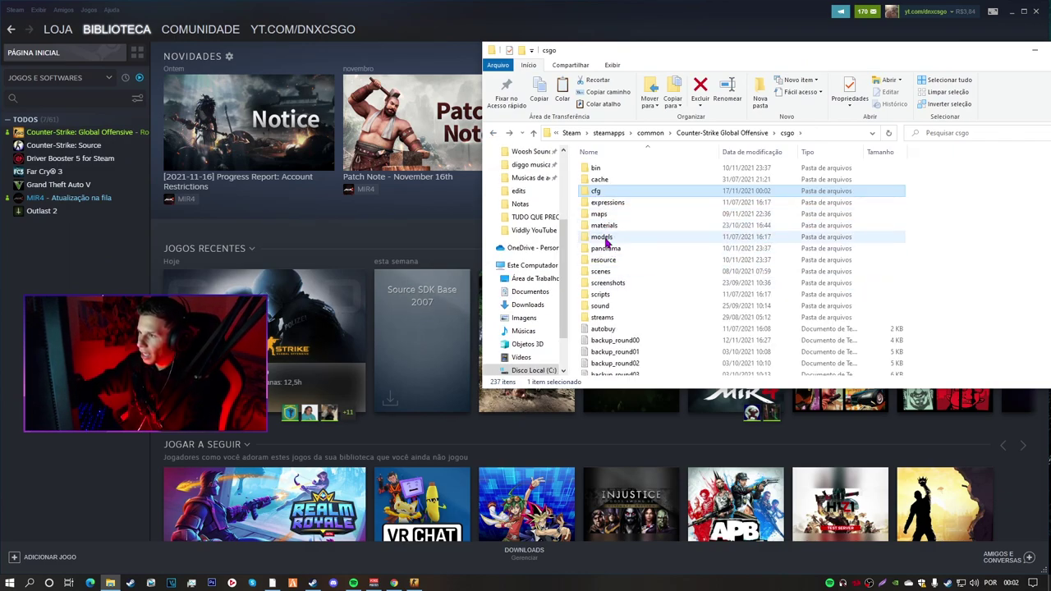
pyautogui.doubleClick(599, 213)
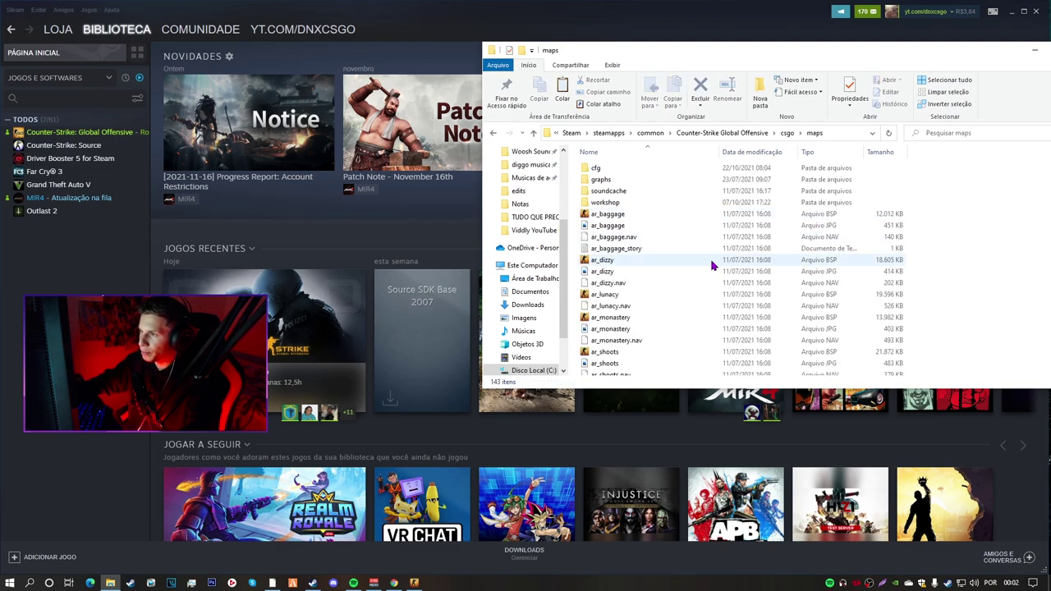
pyautogui.doubleClick(609, 204)
# Step: Check the combined size of all folders in workshop, permanently delete them, and close the folder window
pyautogui.moveTo(618, 294); pyautogui.dragTo(611, 170)
pyautogui.rightClick(612, 170)
pyautogui.click(657, 394)
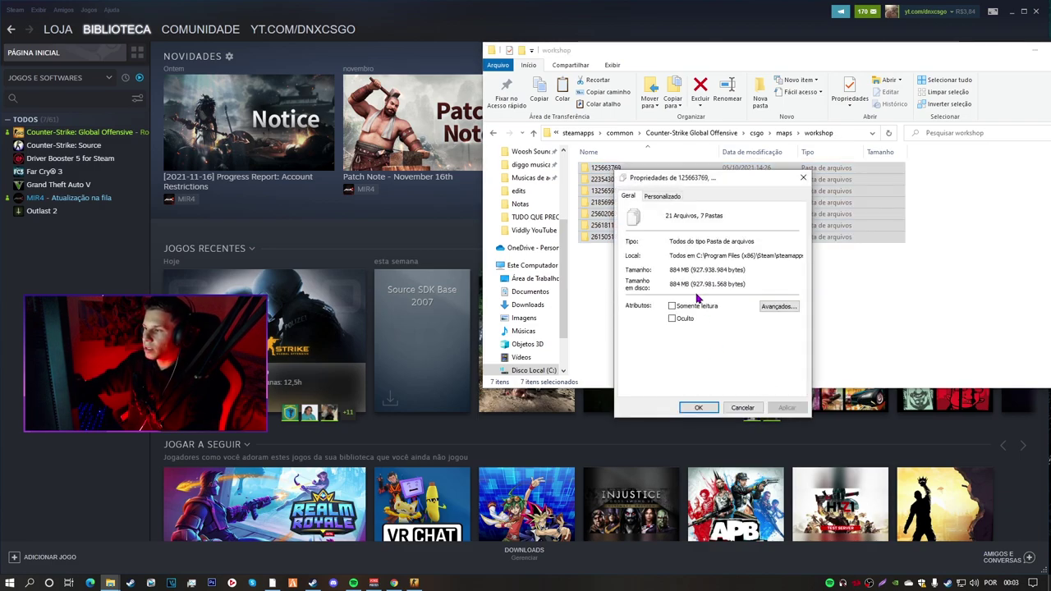
pyautogui.click(802, 178)
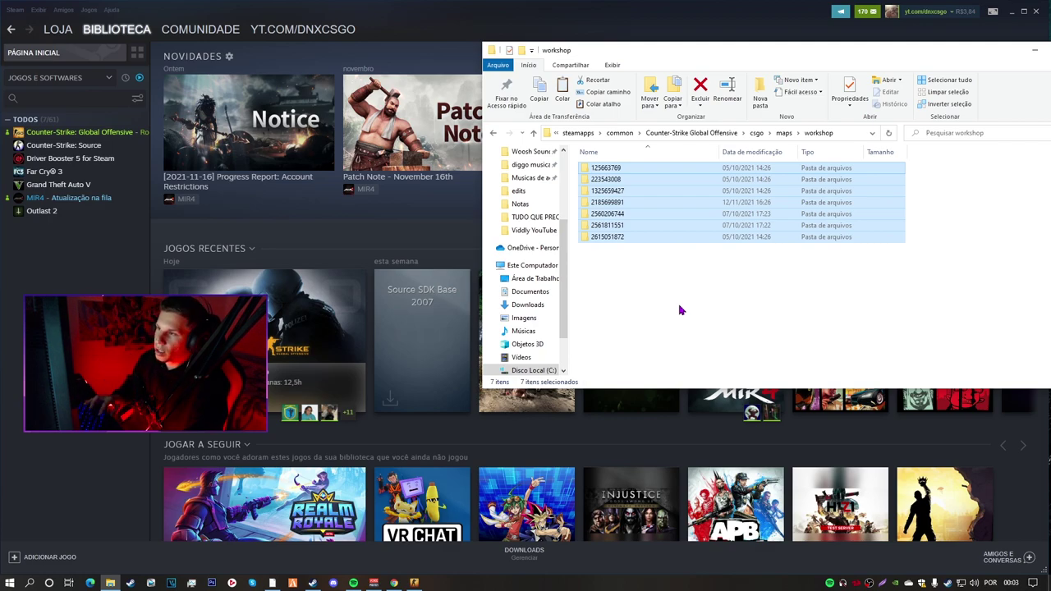
pyautogui.hotkey('shift', 'Delete')
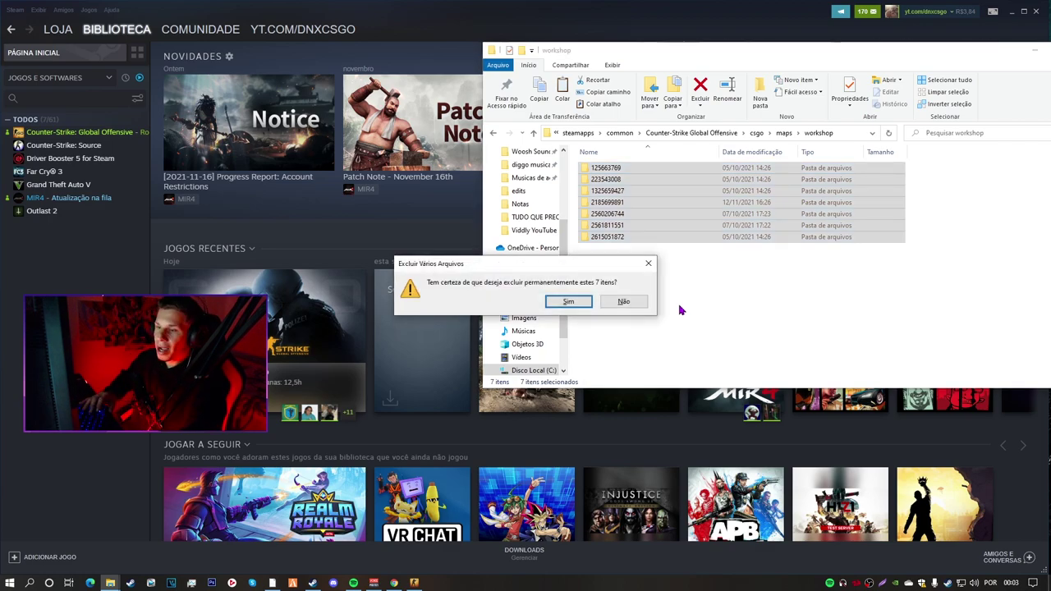
pyautogui.press('Return')
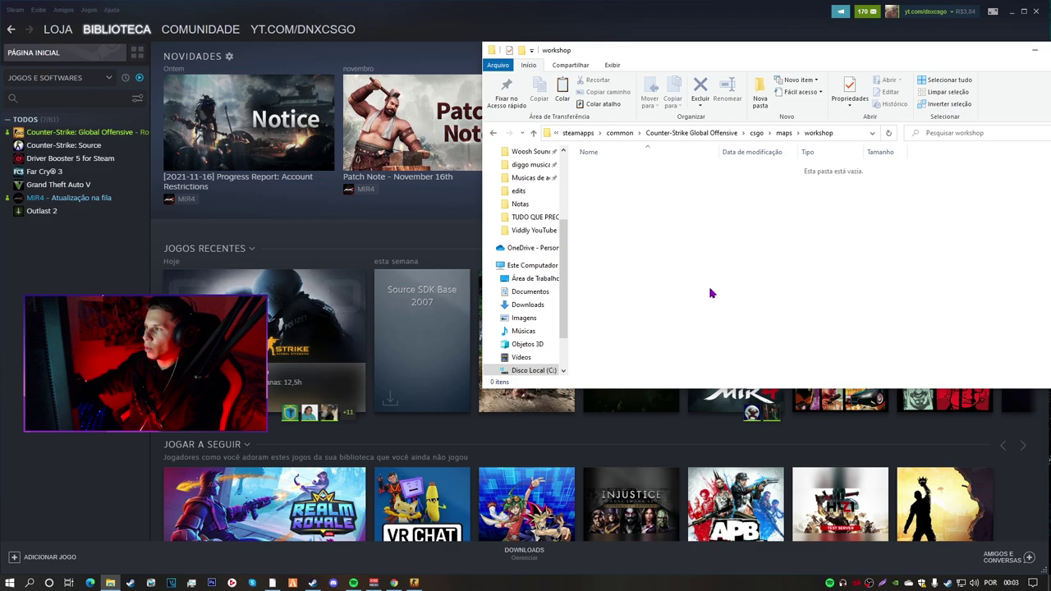
pyautogui.moveTo(958, 60); pyautogui.dragTo(857, 67)
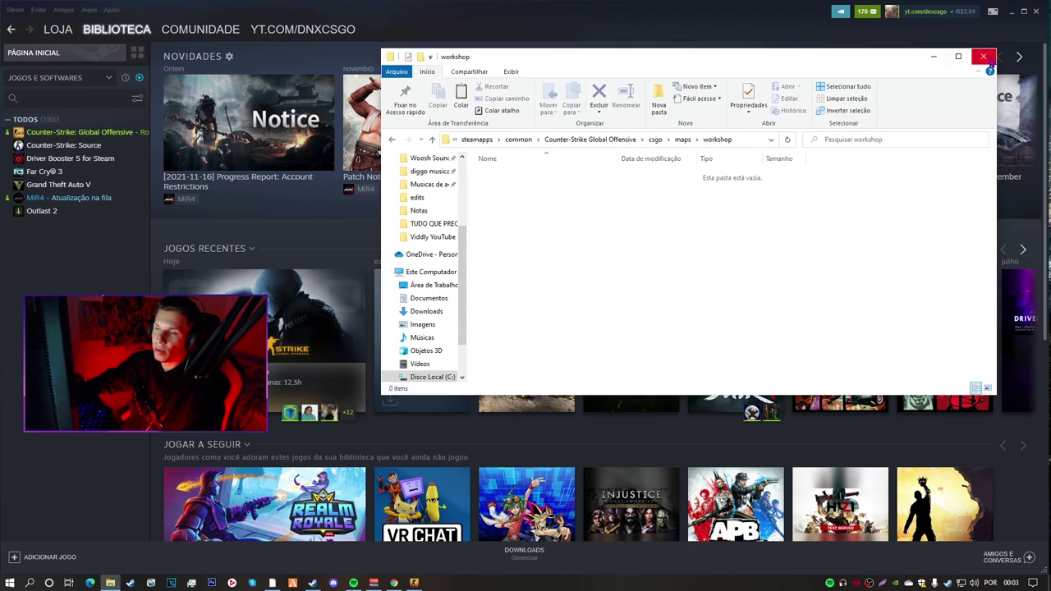
pyautogui.click(983, 57)
# Step: Stop the running Counter-Strike: Global Offensive and open the game's properties
pyautogui.rightClick(57, 133)
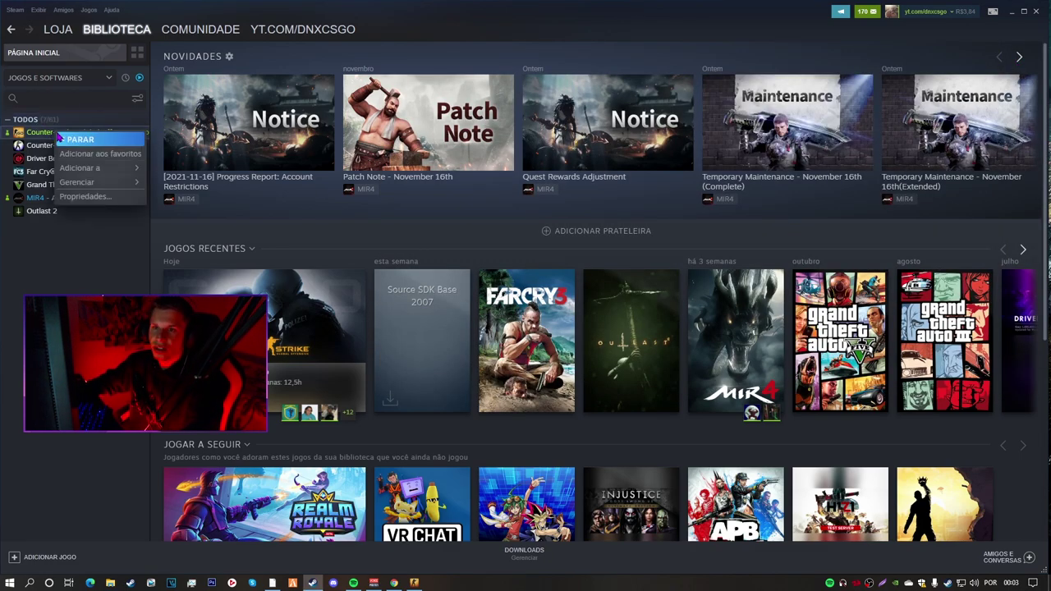
pyautogui.click(80, 139)
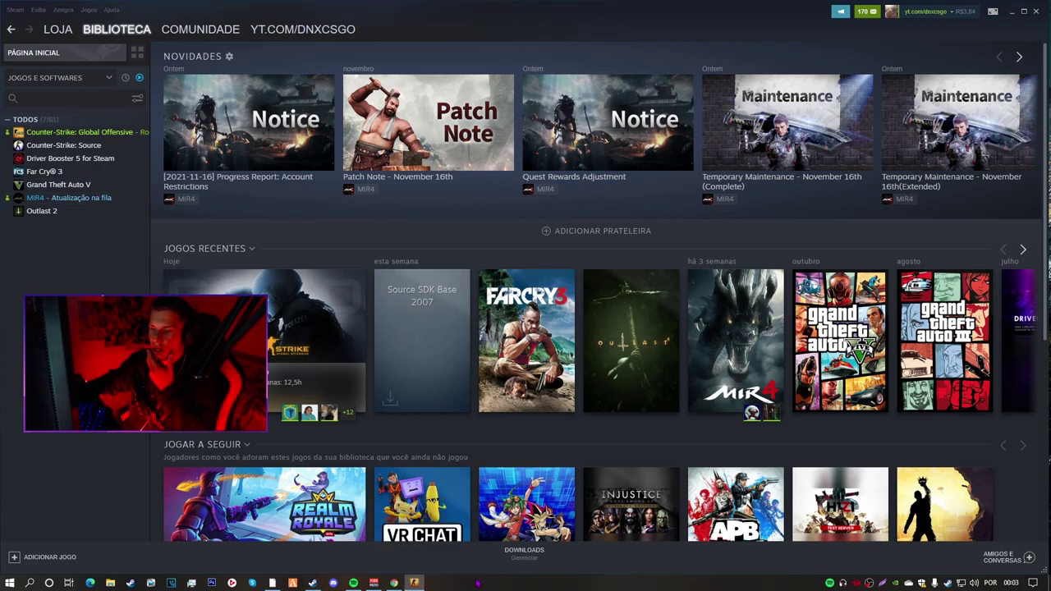
pyautogui.rightClick(80, 136)
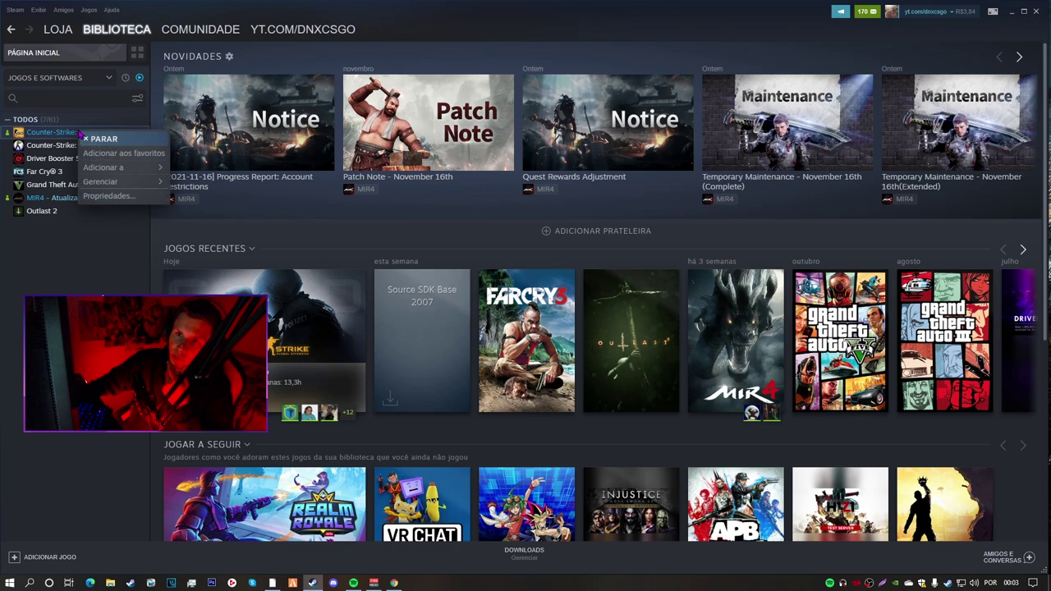
pyautogui.click(545, 268)
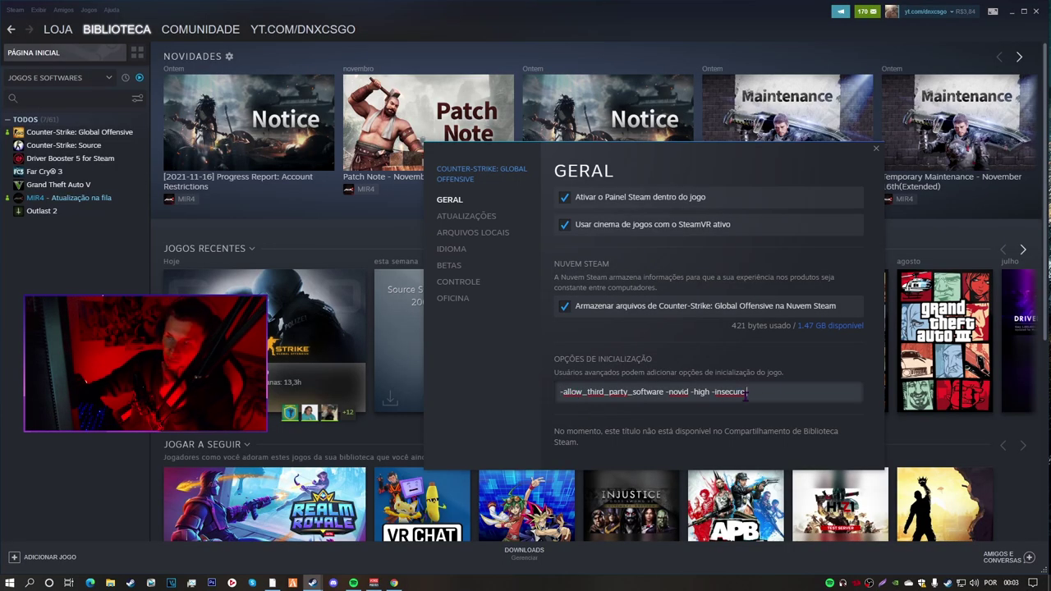
# Step: Browse the game's local files and open the csgo/panorama folder
pyautogui.click(469, 234)
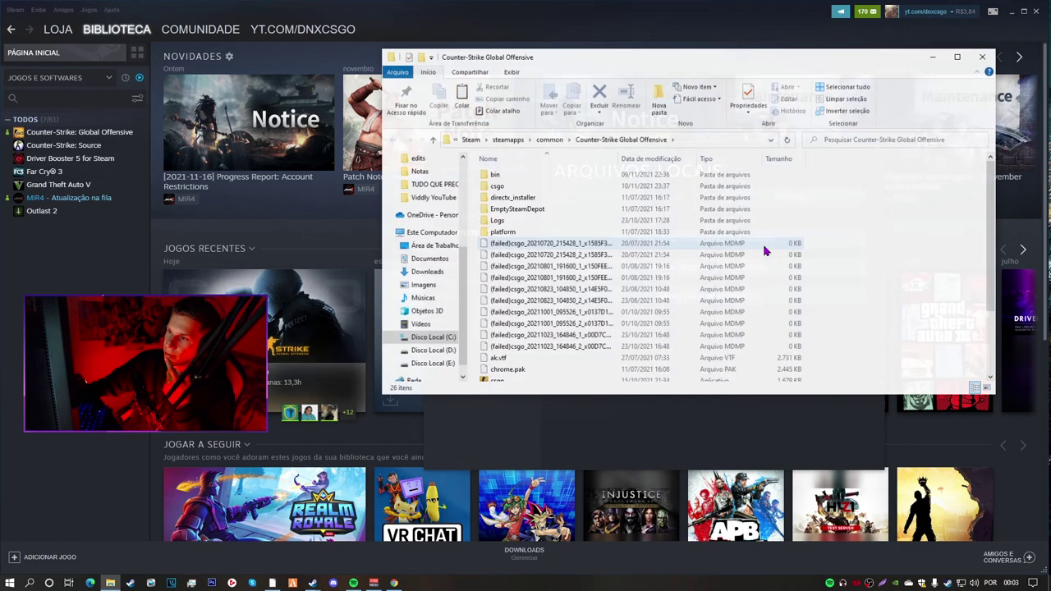
pyautogui.click(497, 186)
pyautogui.doubleClick(502, 187)
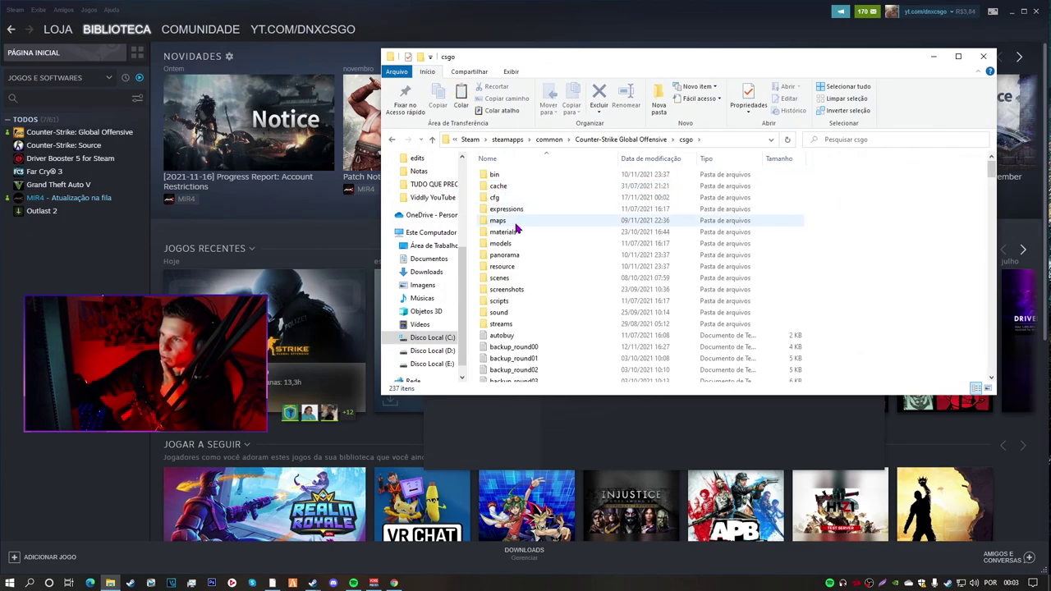
pyautogui.doubleClick(497, 248)
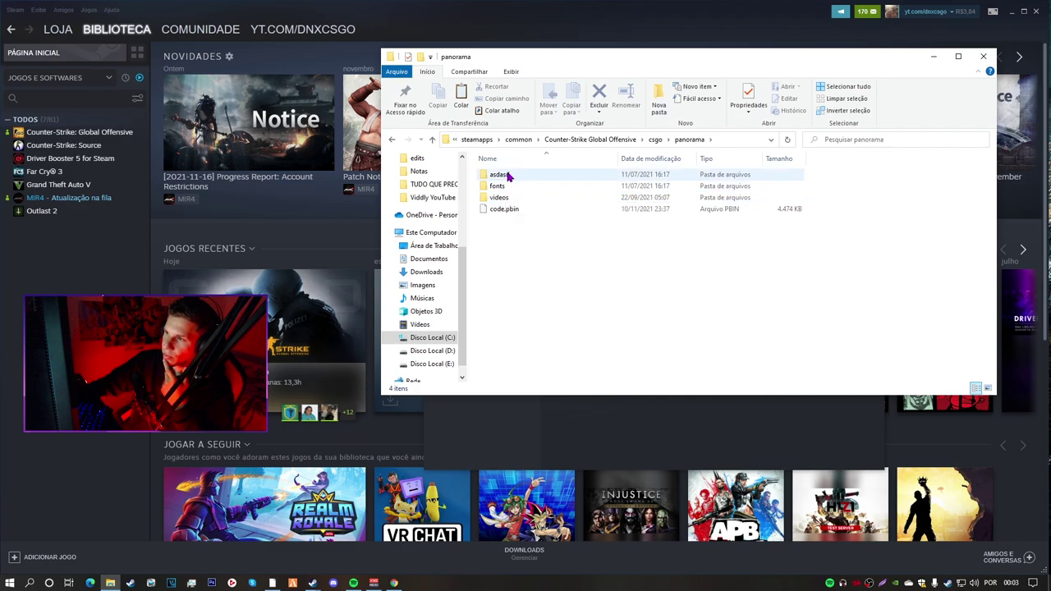
# Step: Look at the video files in the asdasd folder and return to panorama
pyautogui.rightClick(507, 176)
pyautogui.click(505, 175)
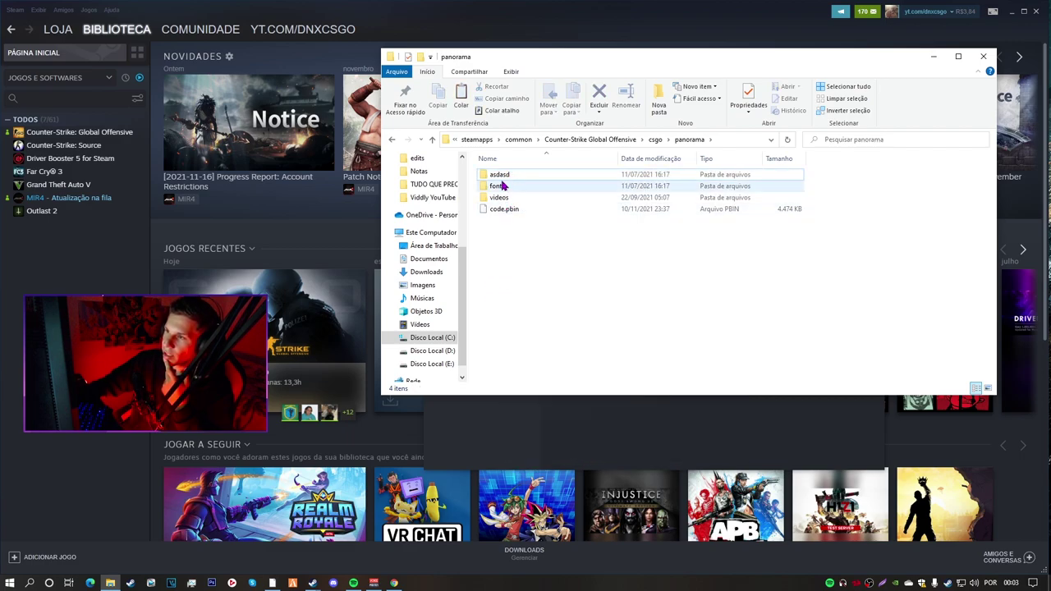
pyautogui.doubleClick(507, 175)
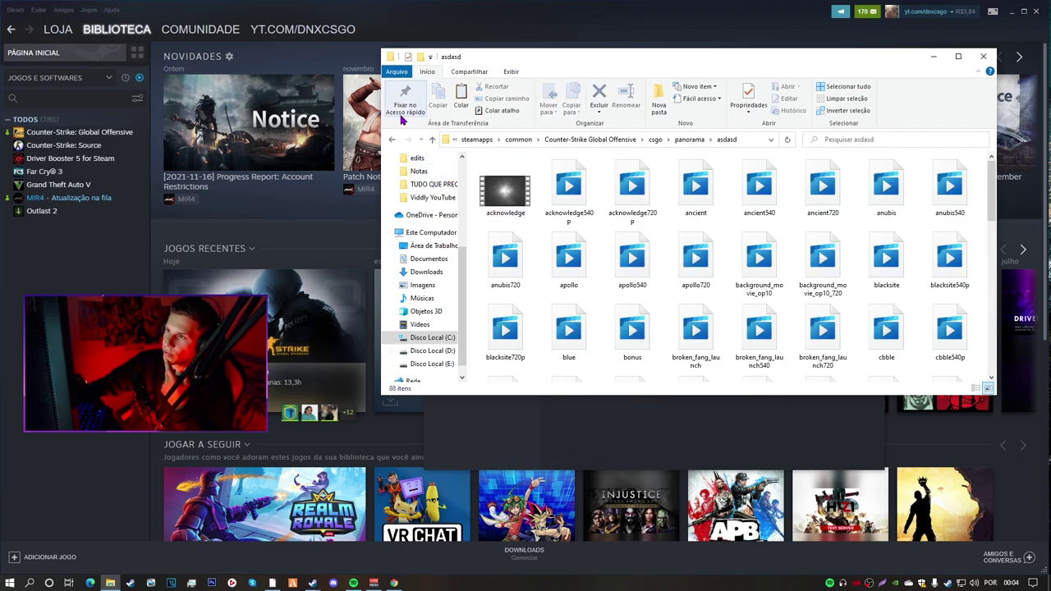
pyautogui.click(391, 139)
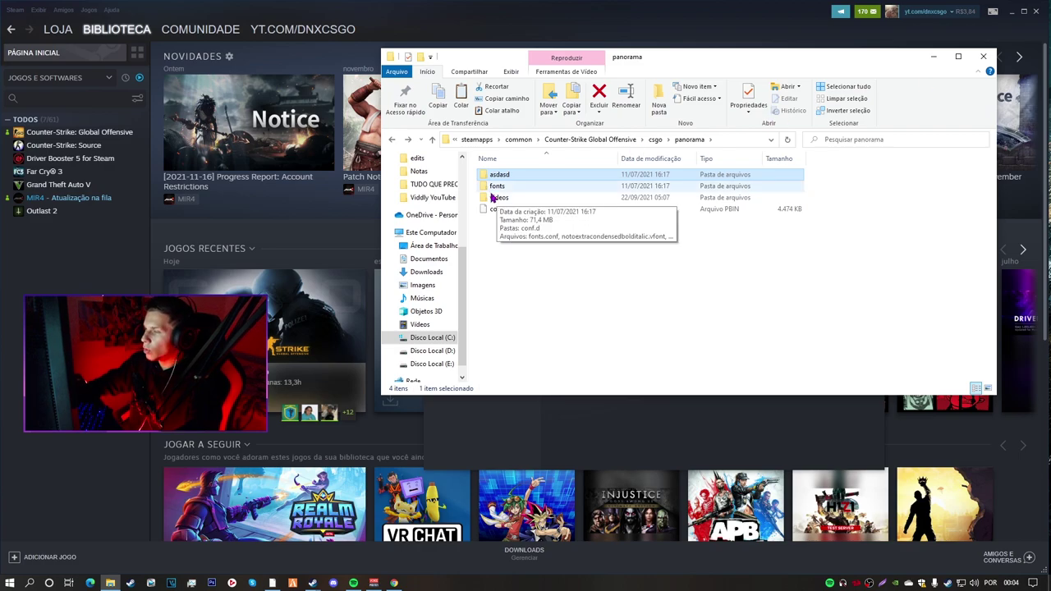
# Step: Rename the asdasd folder in panorama to asdad
pyautogui.rightClick(507, 177)
pyautogui.click(546, 453)
pyautogui.write('a')
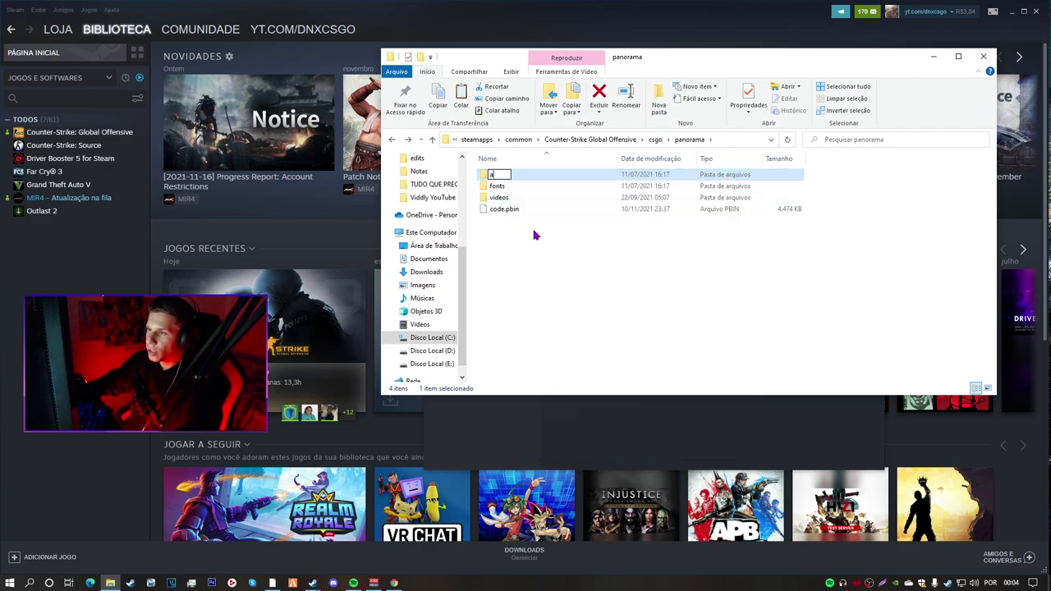
pyautogui.write('sdad')
pyautogui.press('Return')
pyautogui.click(548, 251)
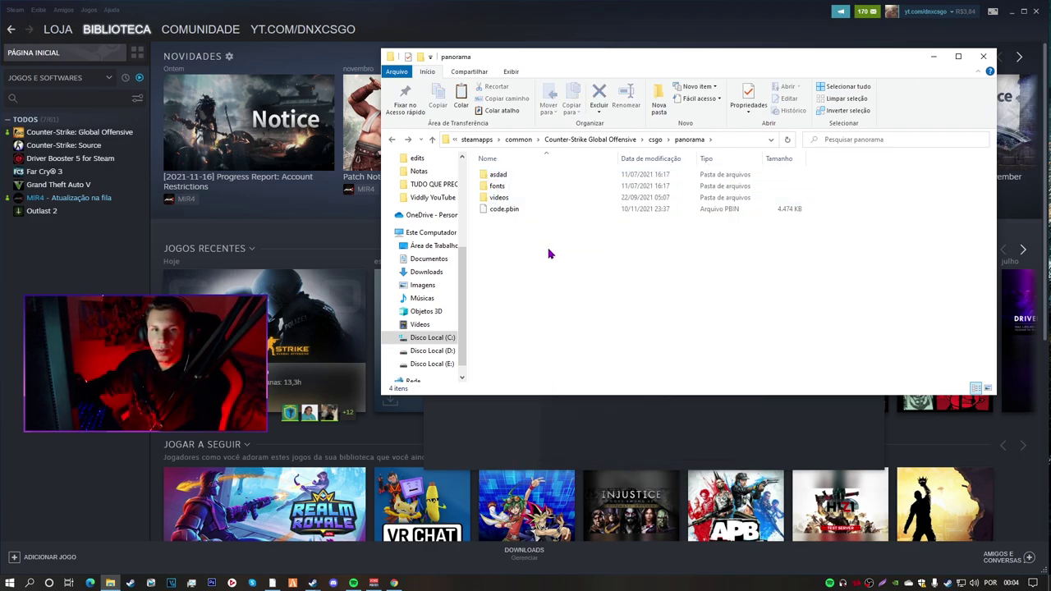
# Step: Close the panorama folder and show the launch options in the game's general properties
pyautogui.click(983, 56)
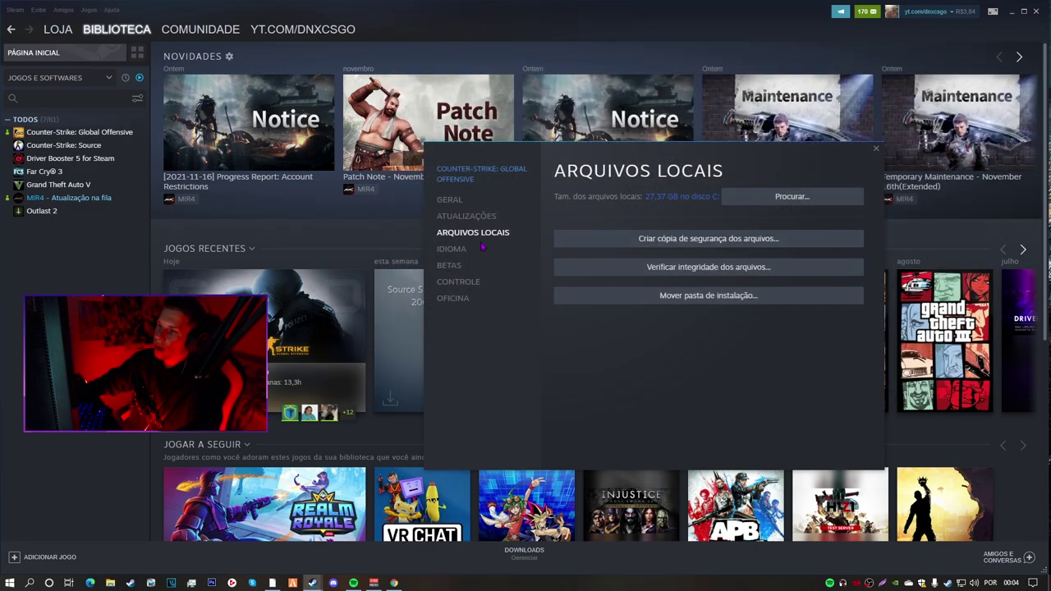
pyautogui.click(452, 201)
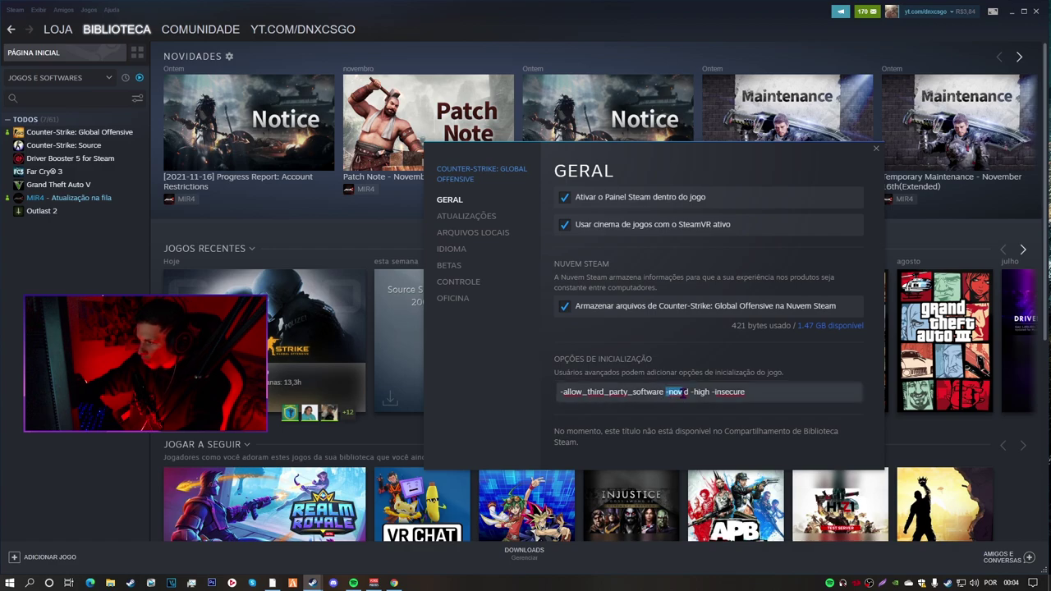